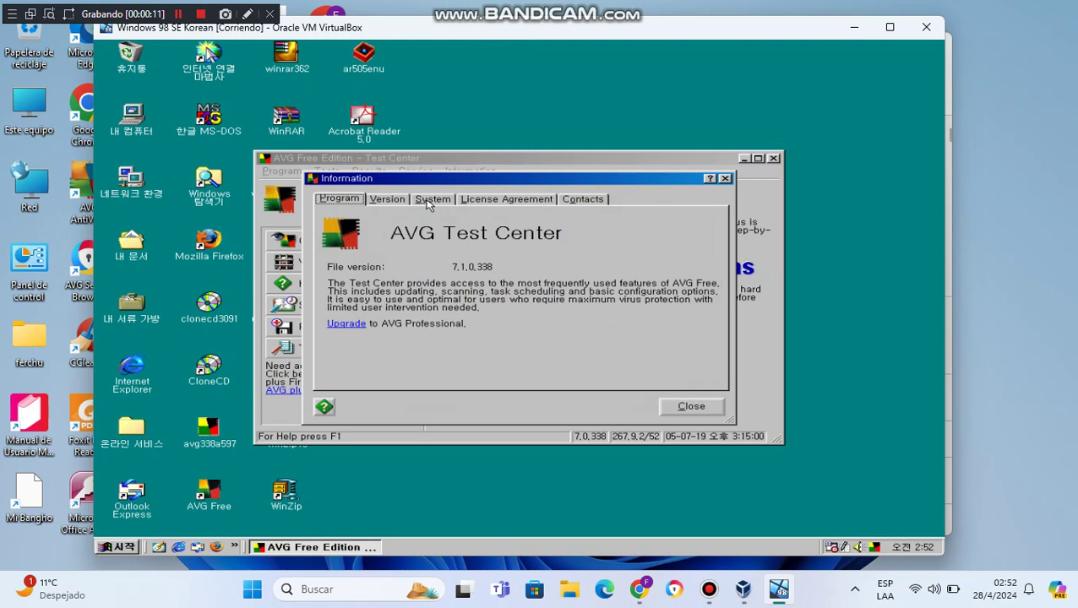
- Review the system, license agreement, contacts and version information of AVG Free Edition, and close AVG
click(428, 201)
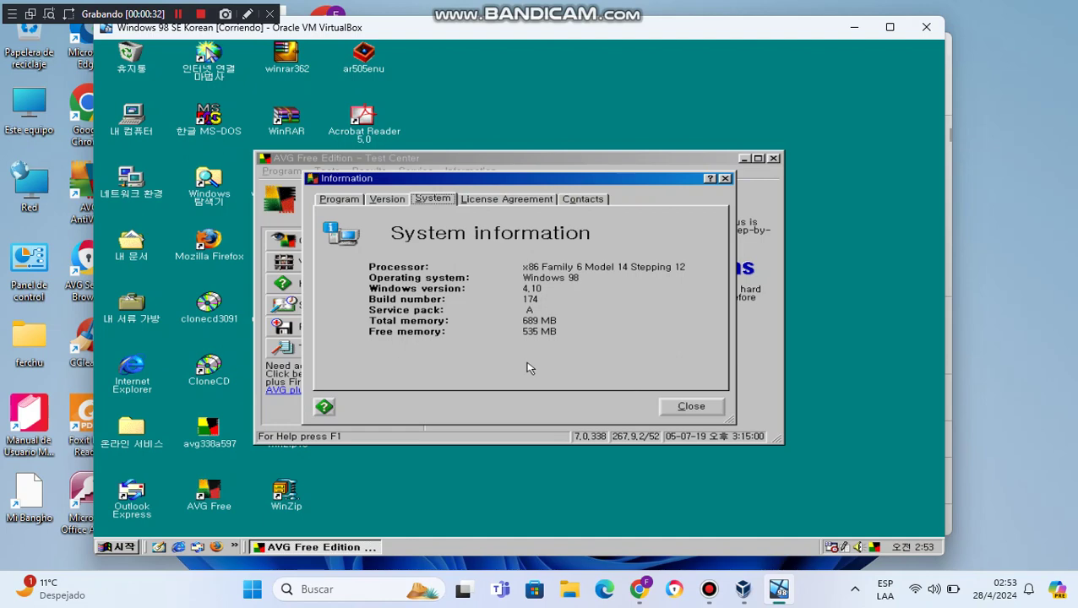
click(503, 201)
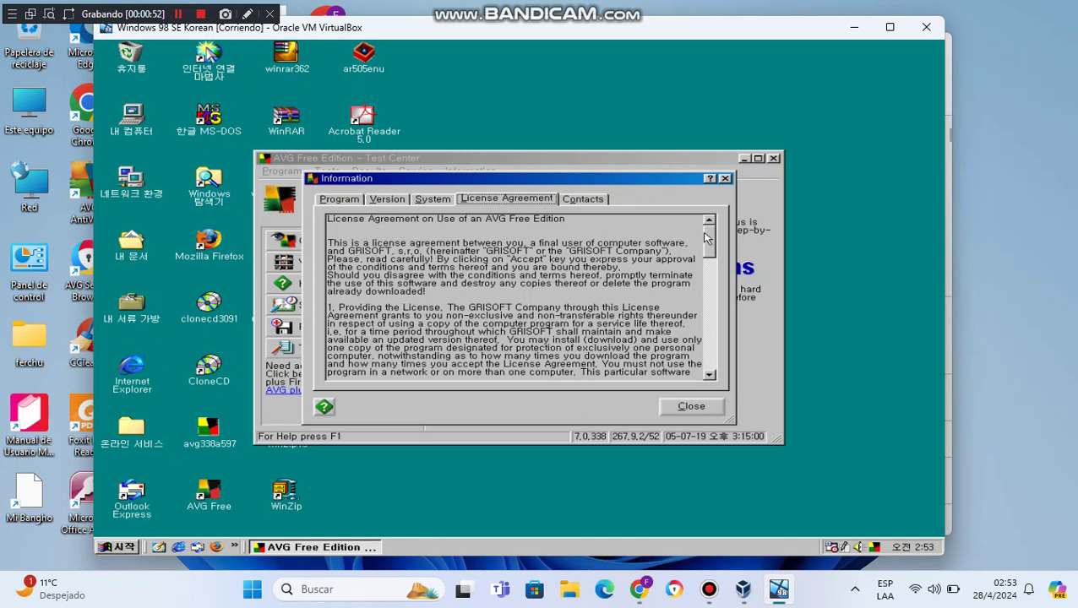
drag(706, 239, 651, 213)
click(587, 200)
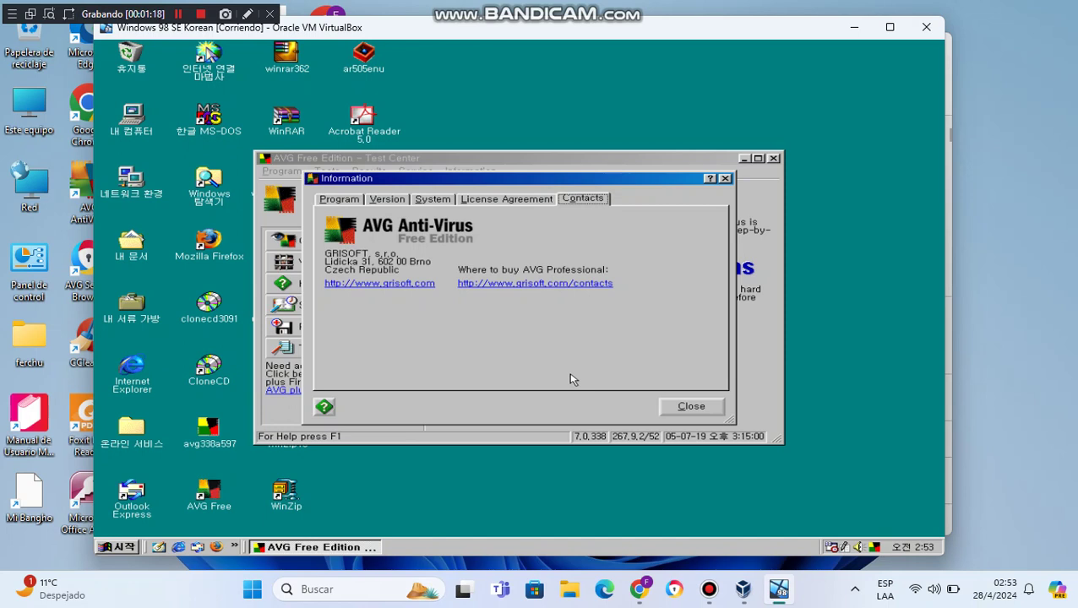
click(385, 200)
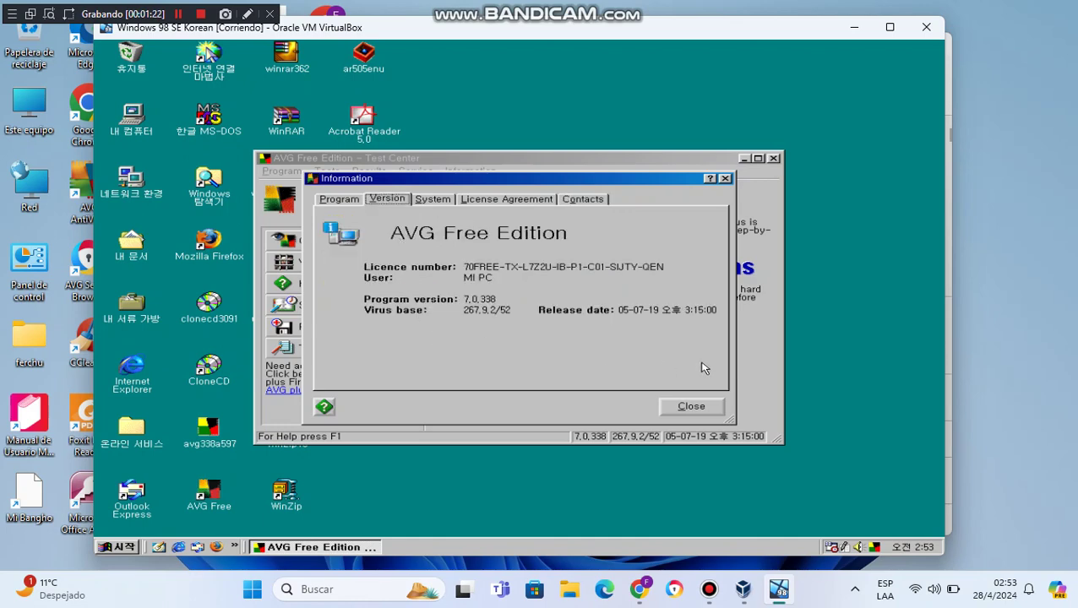
click(692, 409)
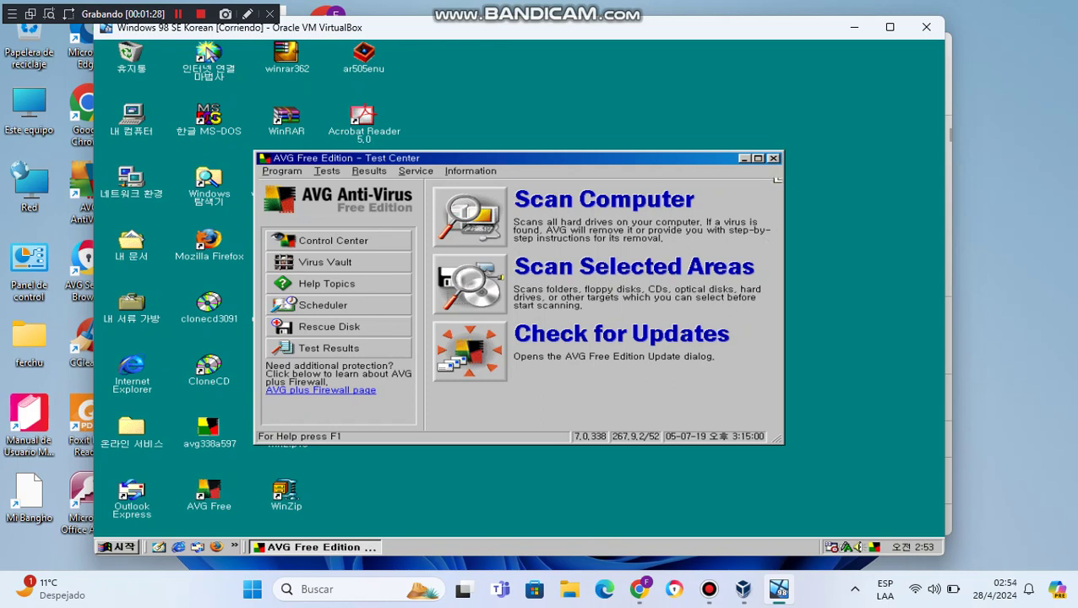
click(773, 158)
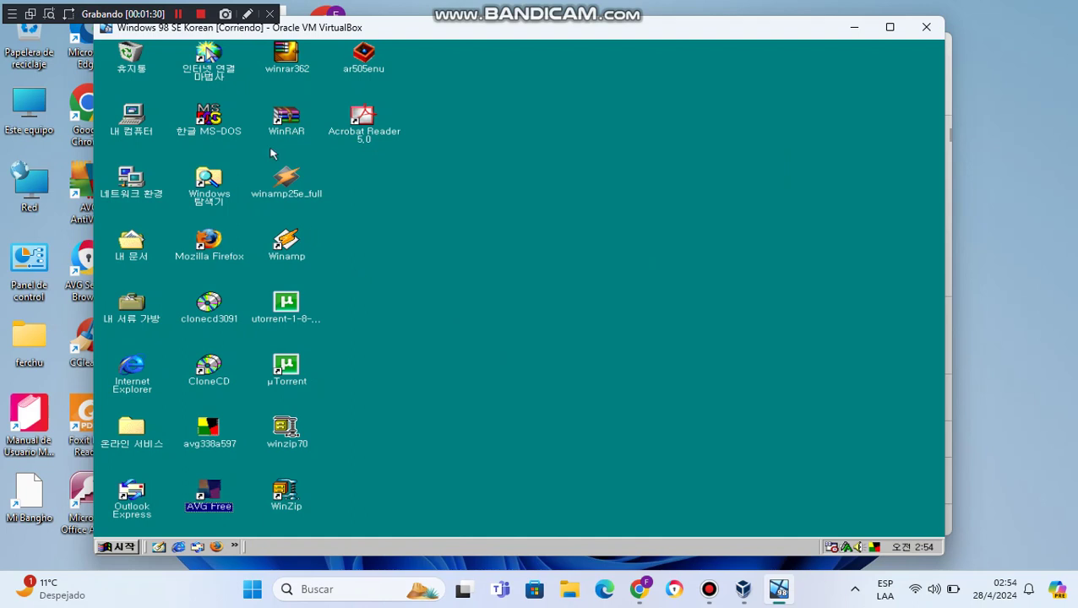
- Launch WinRAR from the Windows 98 desktop and try to show archive information without selecting a file
double_click(293, 127)
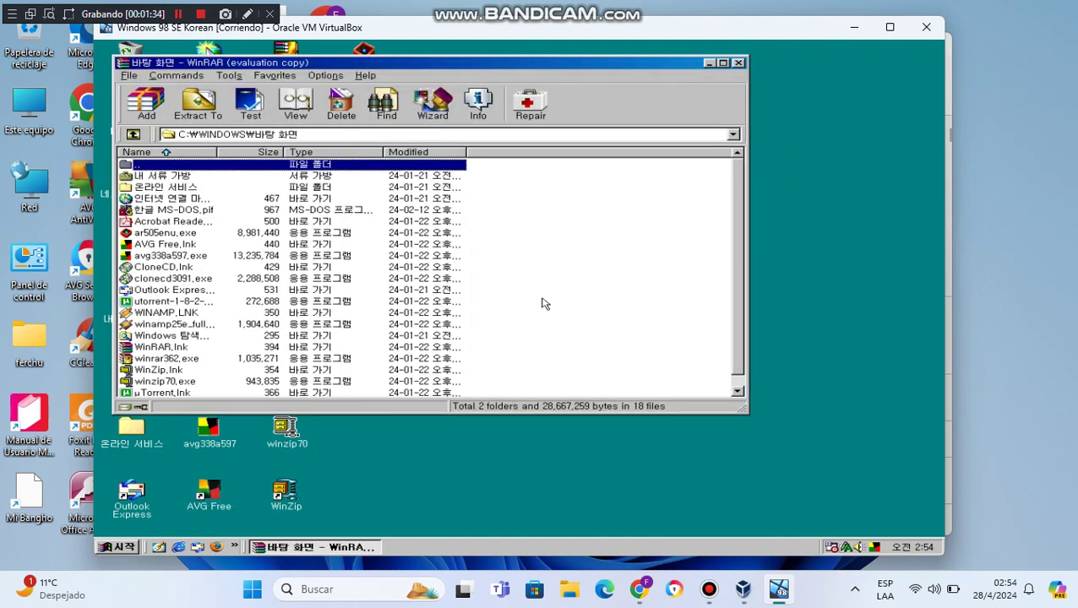
click(478, 108)
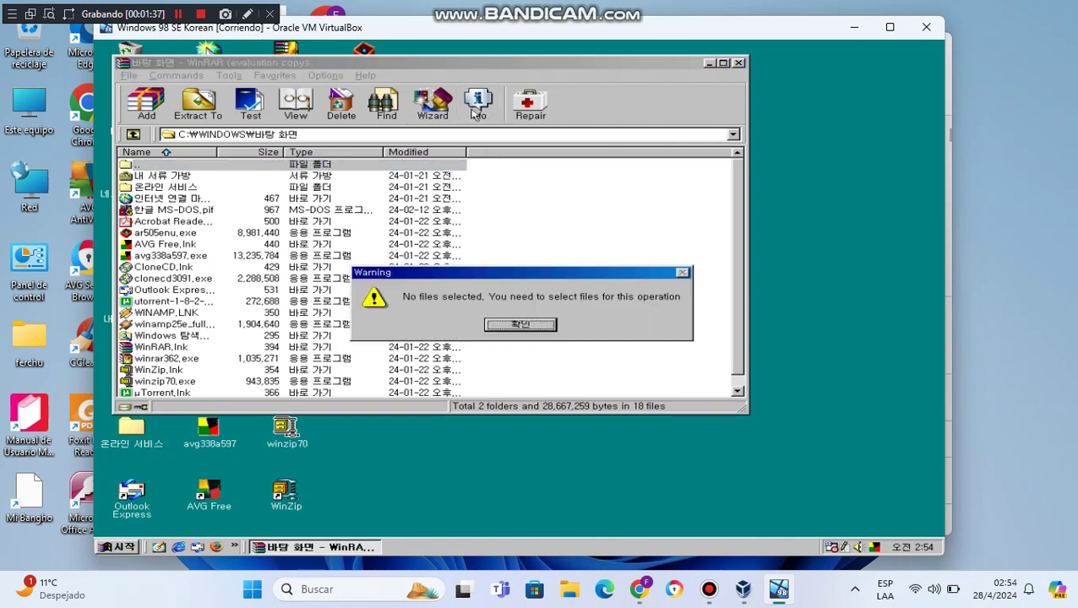
click(507, 327)
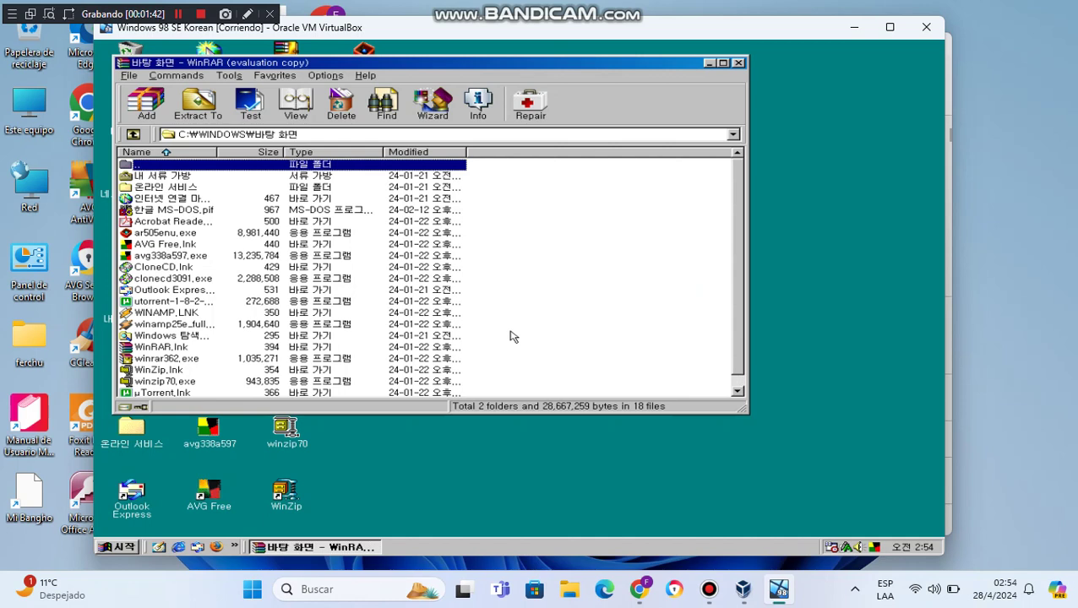
- View the WinRAR version and copyright details in About WinRAR, and close the program
click(372, 74)
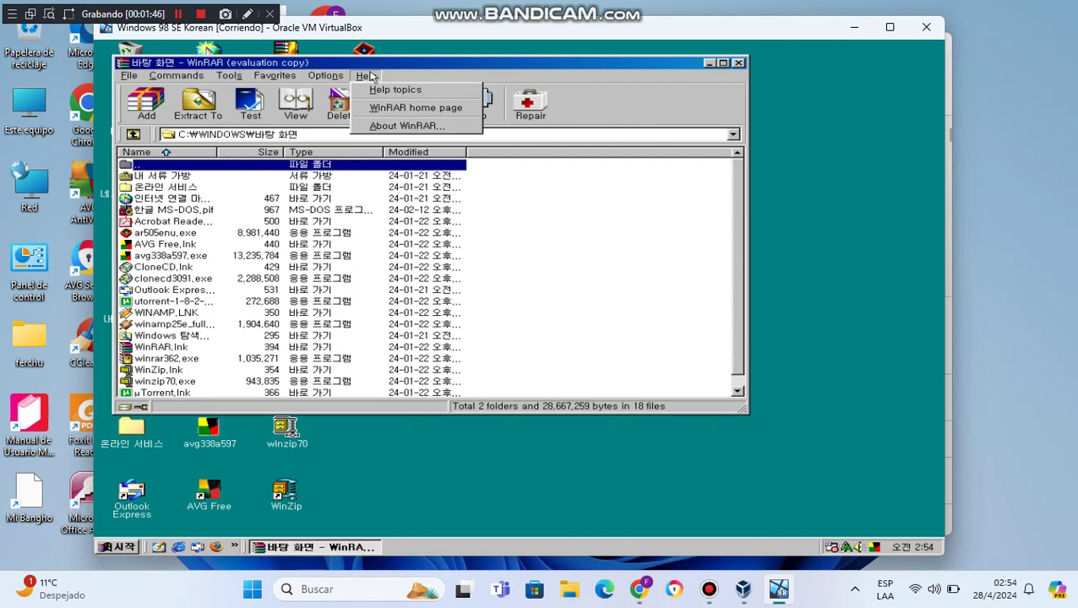
click(445, 129)
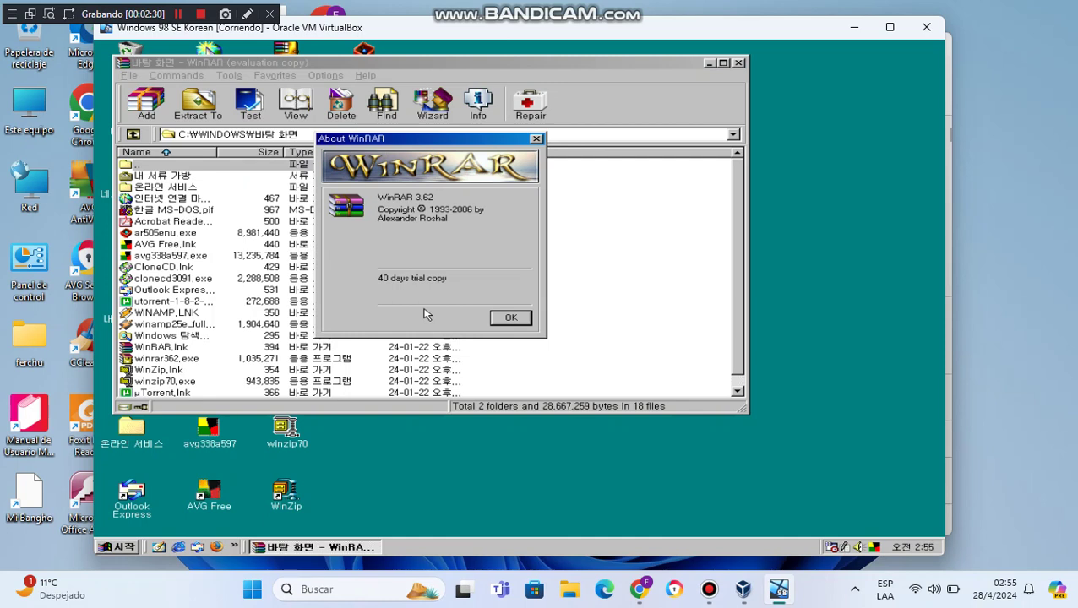
click(498, 318)
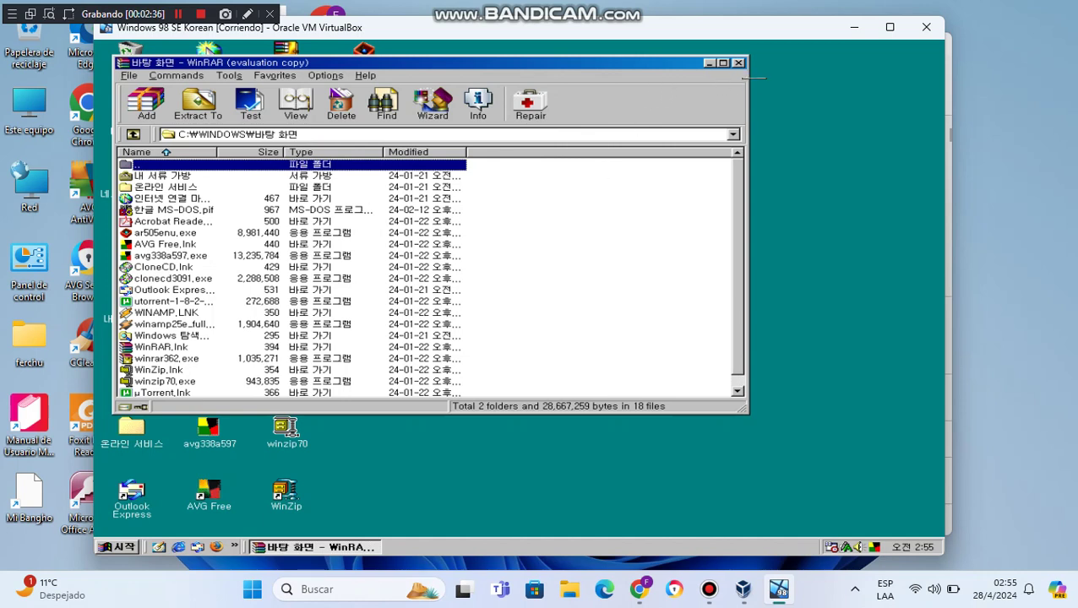
click(738, 63)
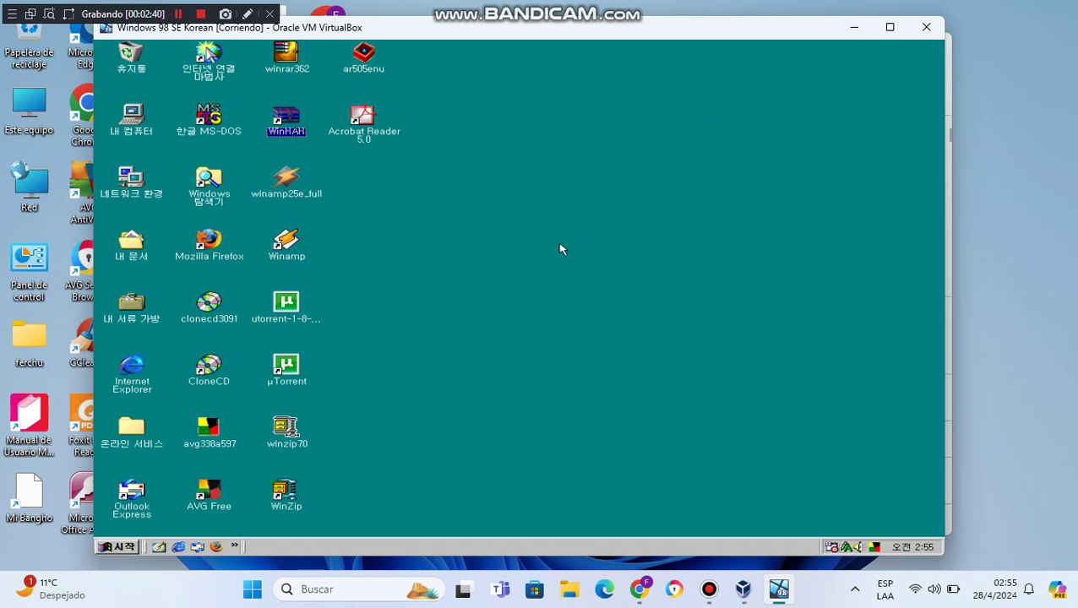
- Launch Winamp from the Windows 98 desktop and play the demo track
double_click(287, 242)
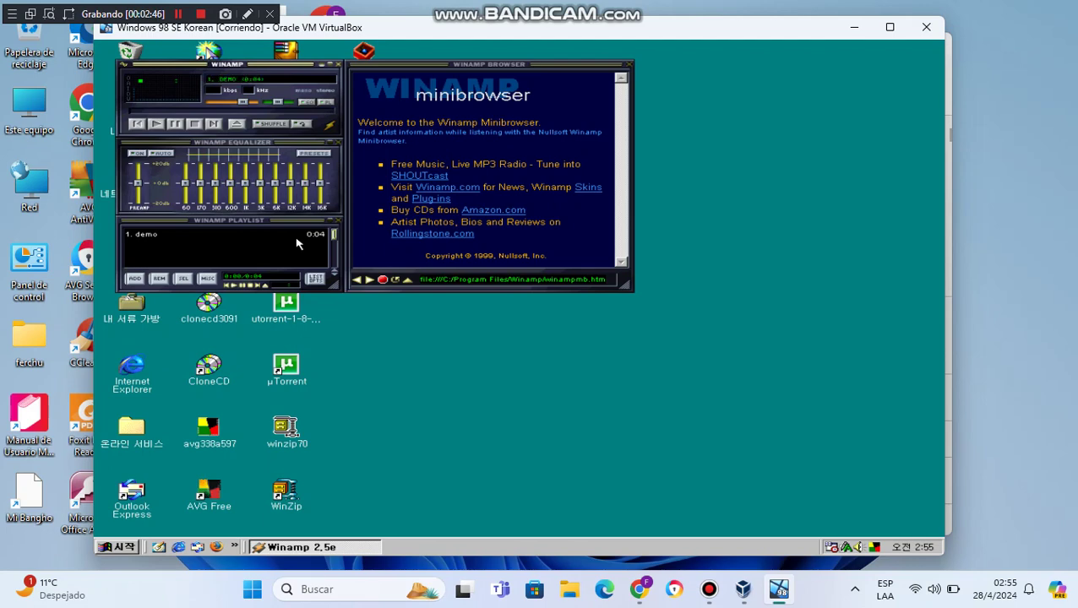
click(155, 125)
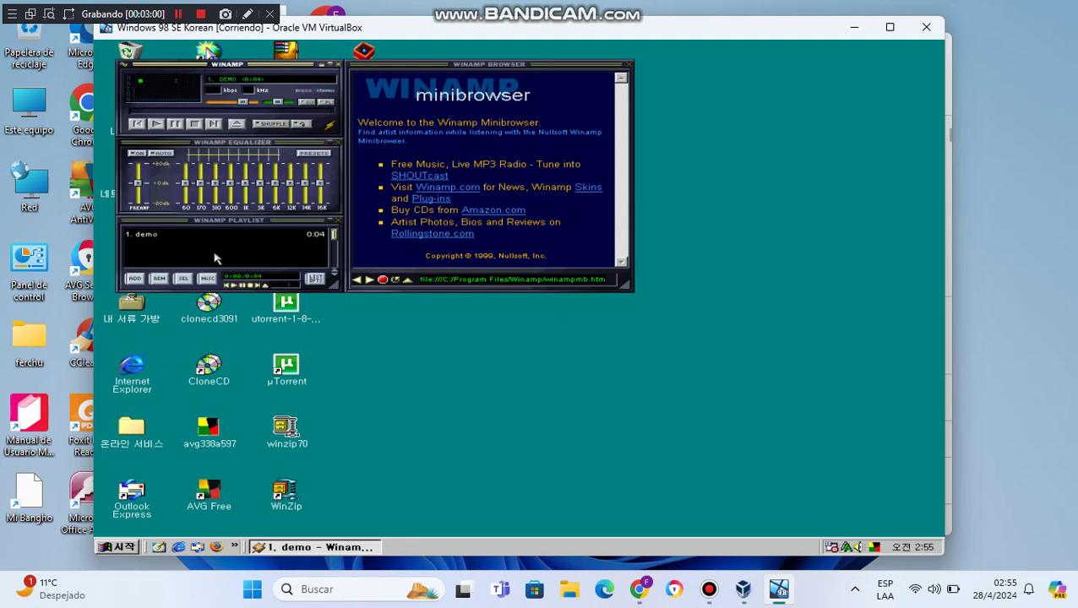
- Review Winamp's About information, including credits, keyboard info, history and links, and close Winamp
click(331, 126)
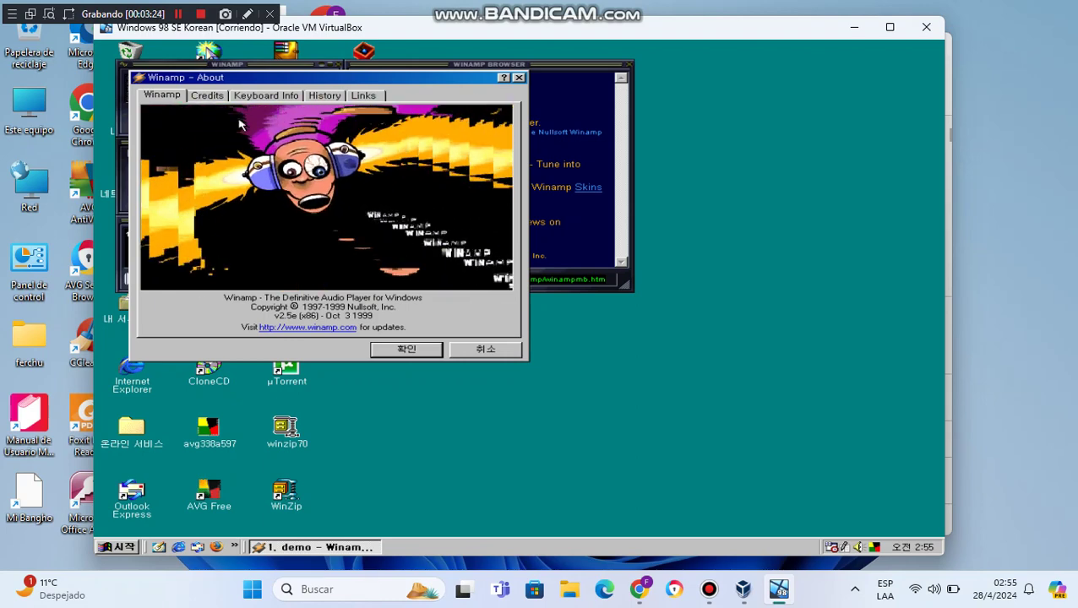
click(207, 95)
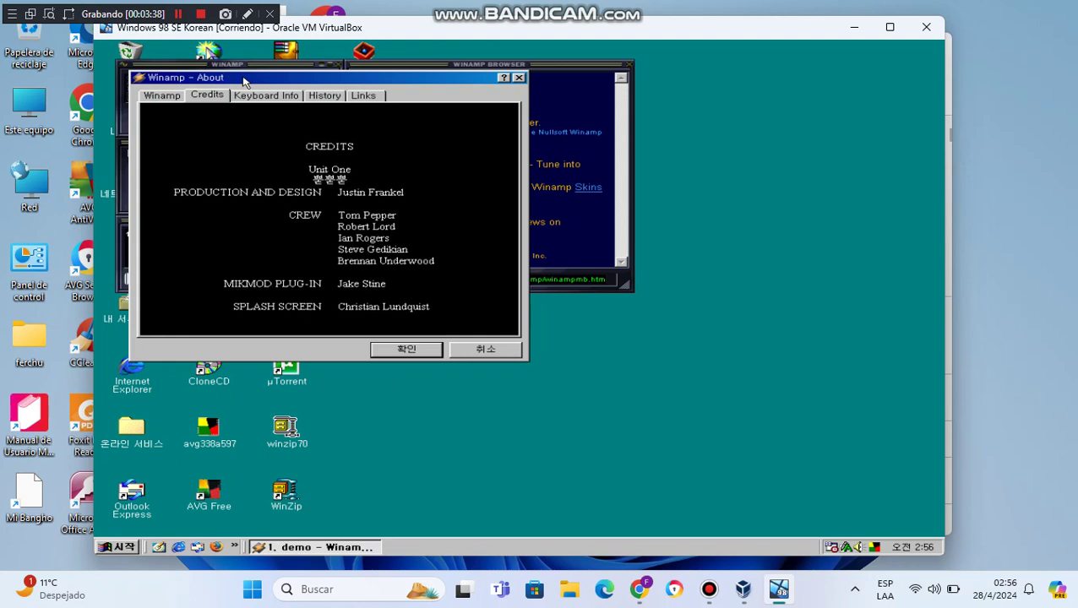
click(255, 97)
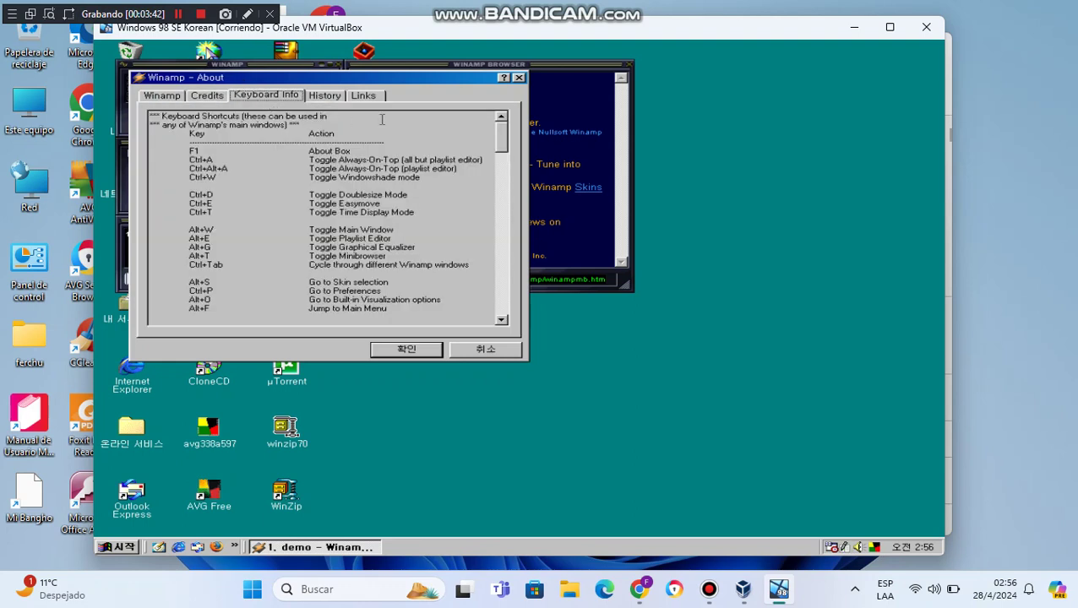
click(326, 95)
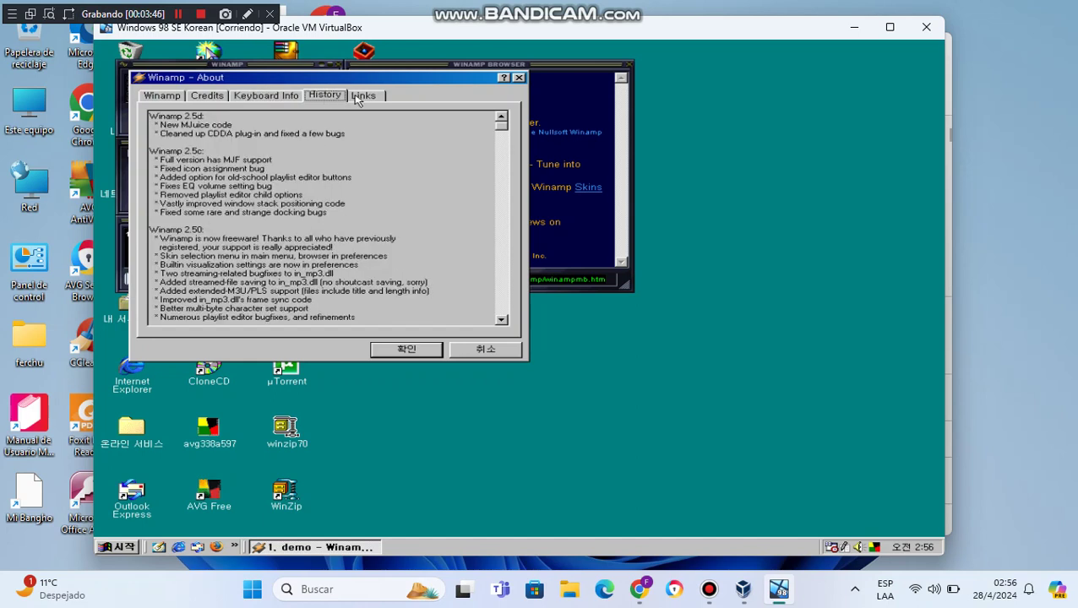
click(359, 99)
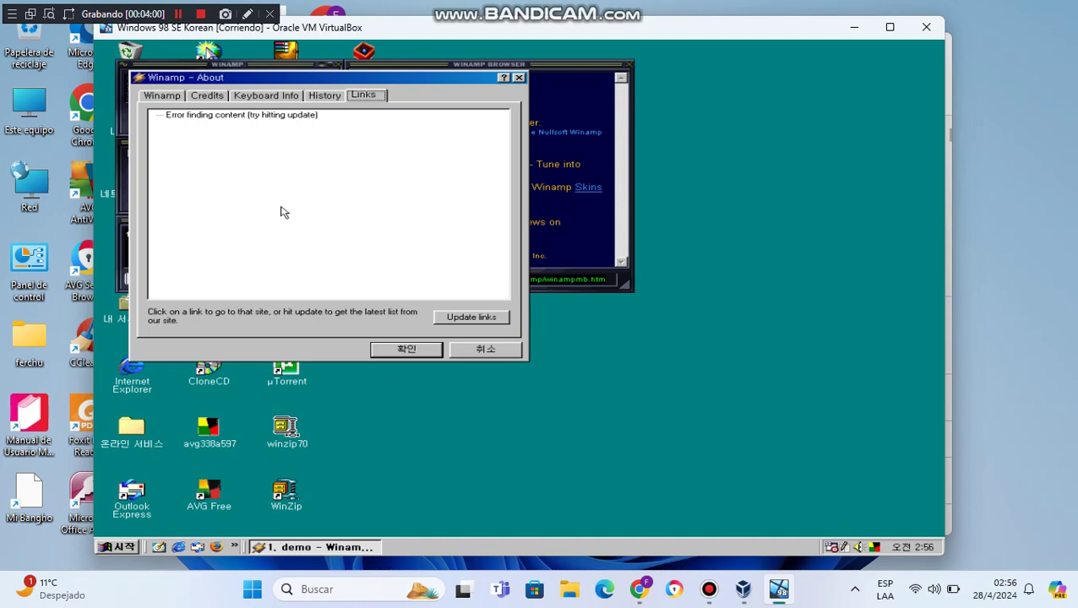
click(173, 96)
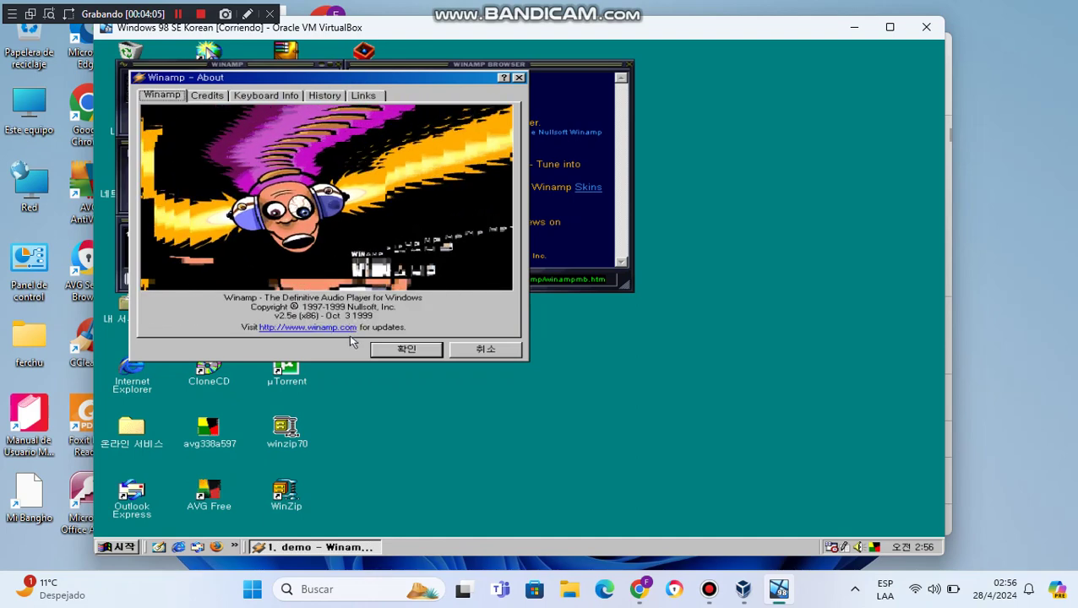
click(402, 349)
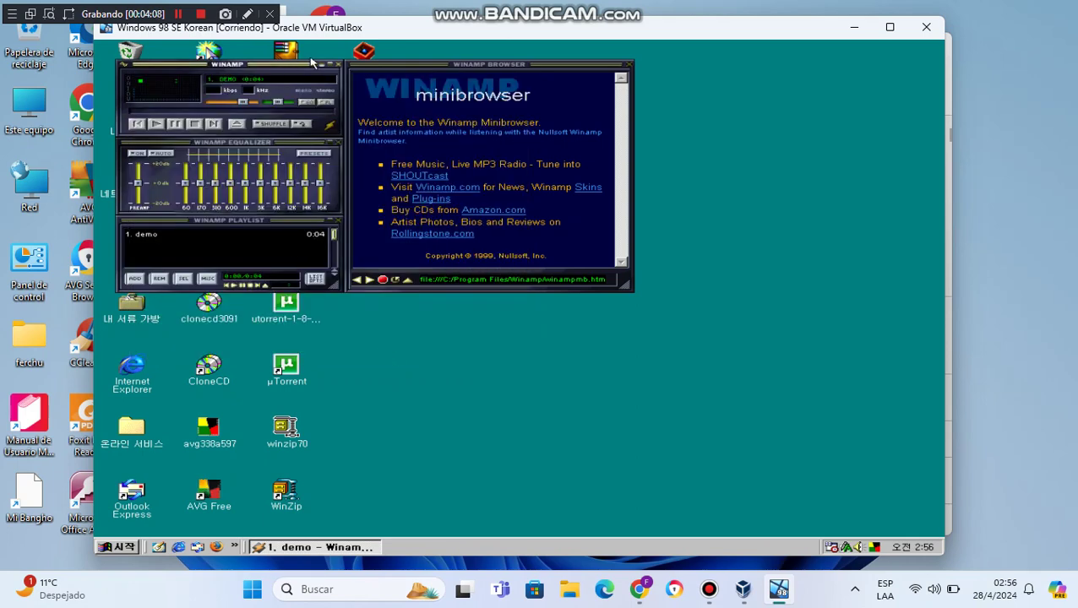
click(339, 65)
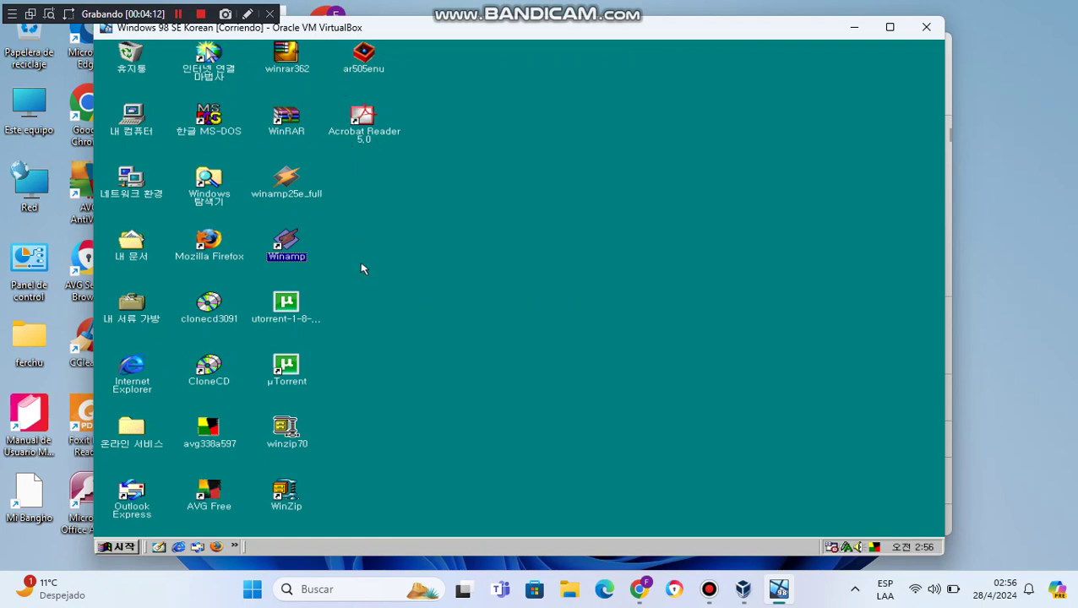
- Launch µTorrent, view its version details in About µTorrent, and close its window
double_click(285, 370)
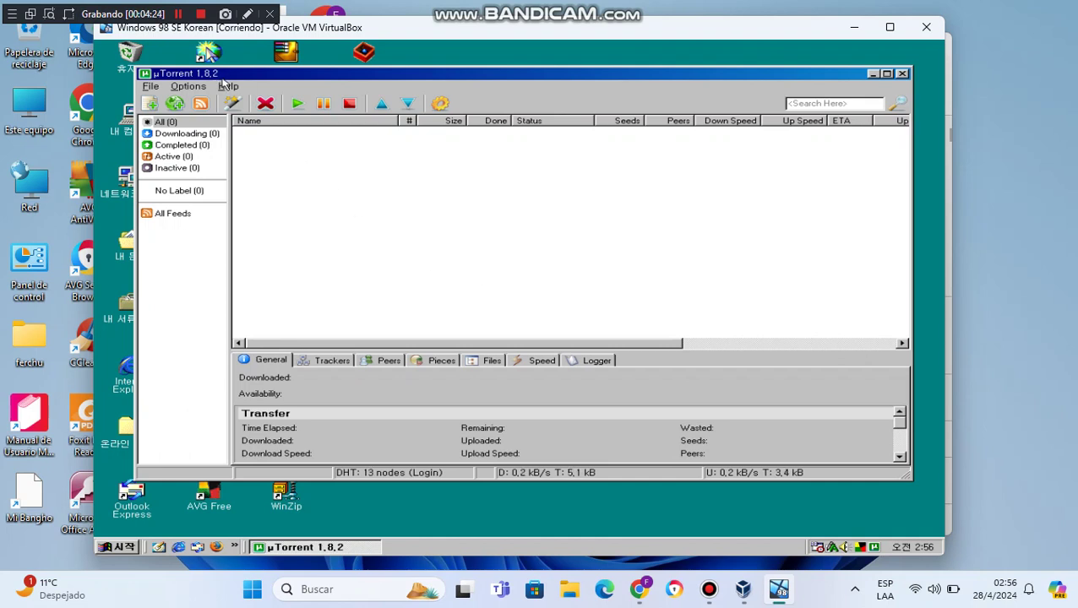
click(229, 87)
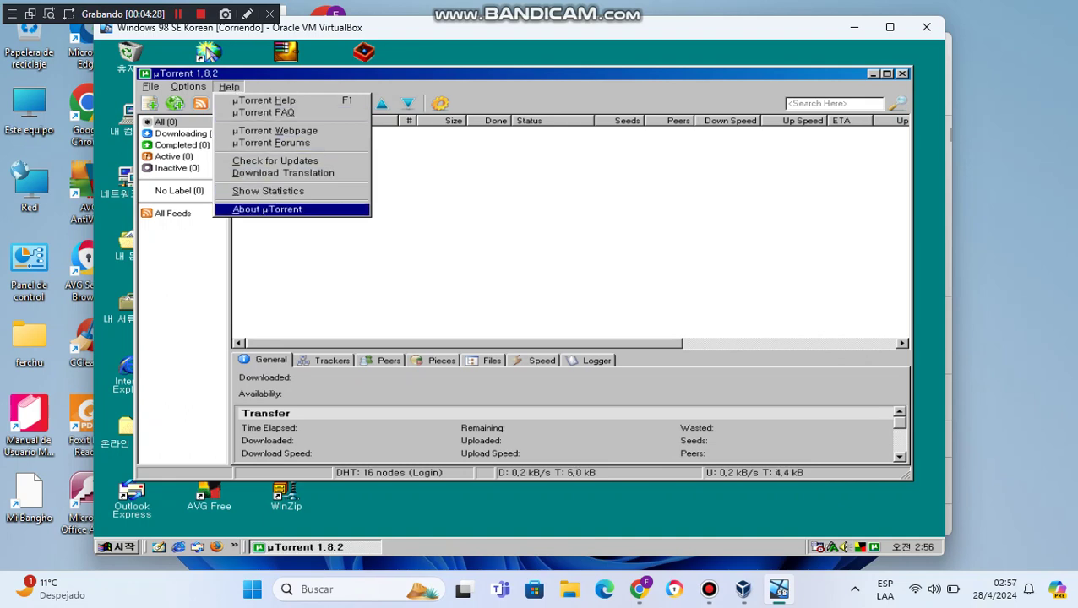
click(334, 211)
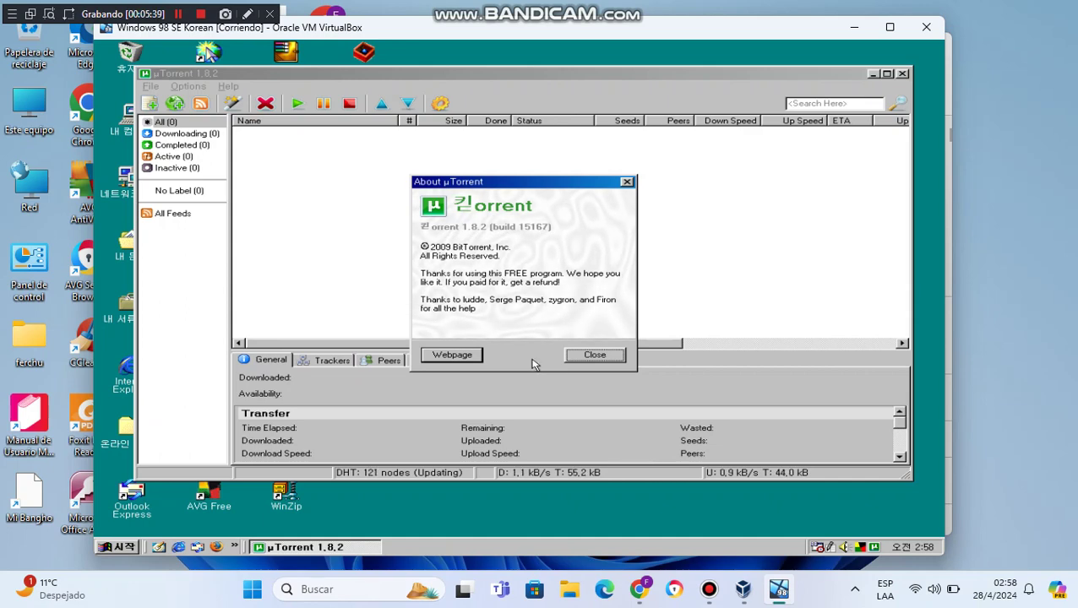
click(578, 358)
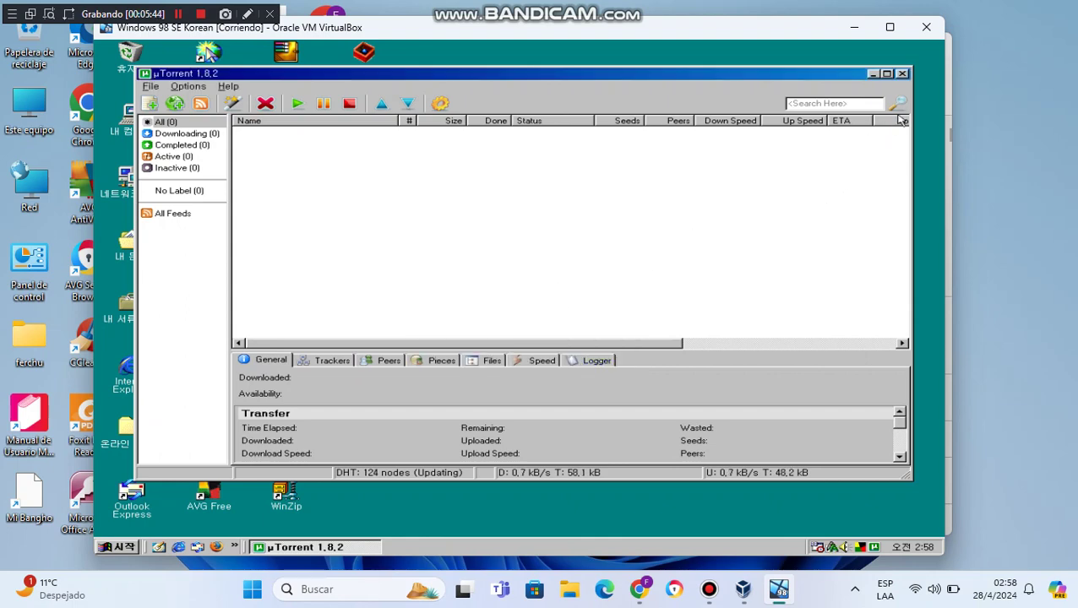
click(902, 74)
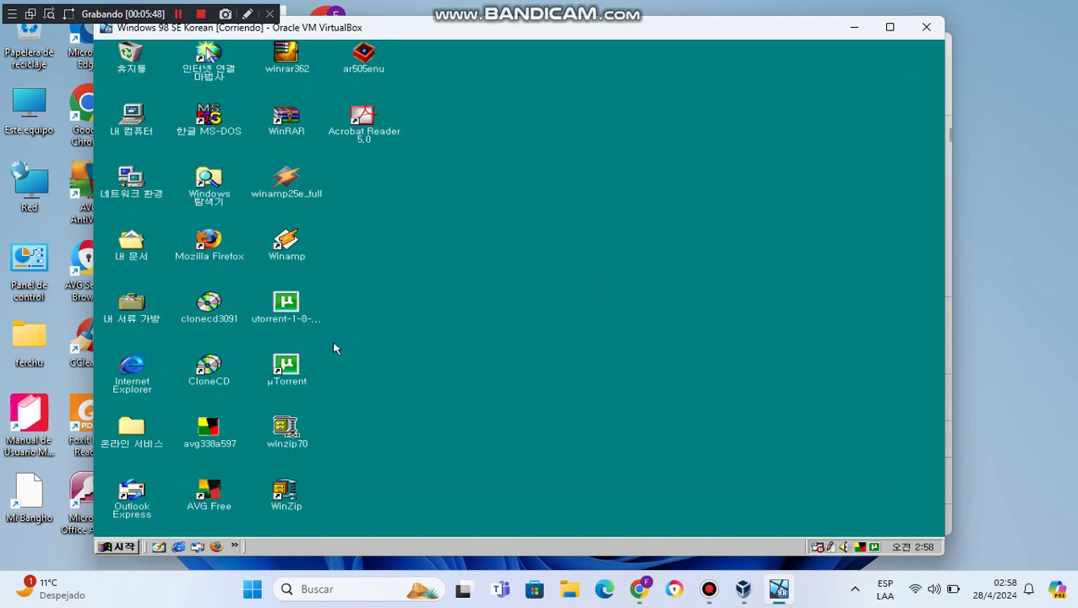
- Launch WinZip by accepting its evaluation terms, browse several tips of the day, and dismiss the tips
double_click(288, 502)
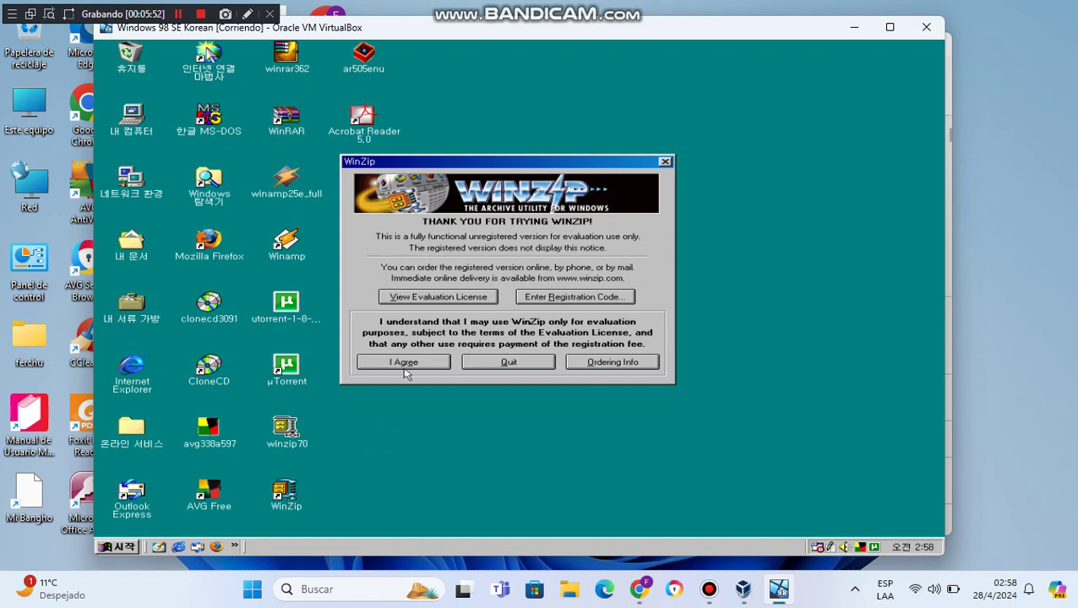
click(404, 362)
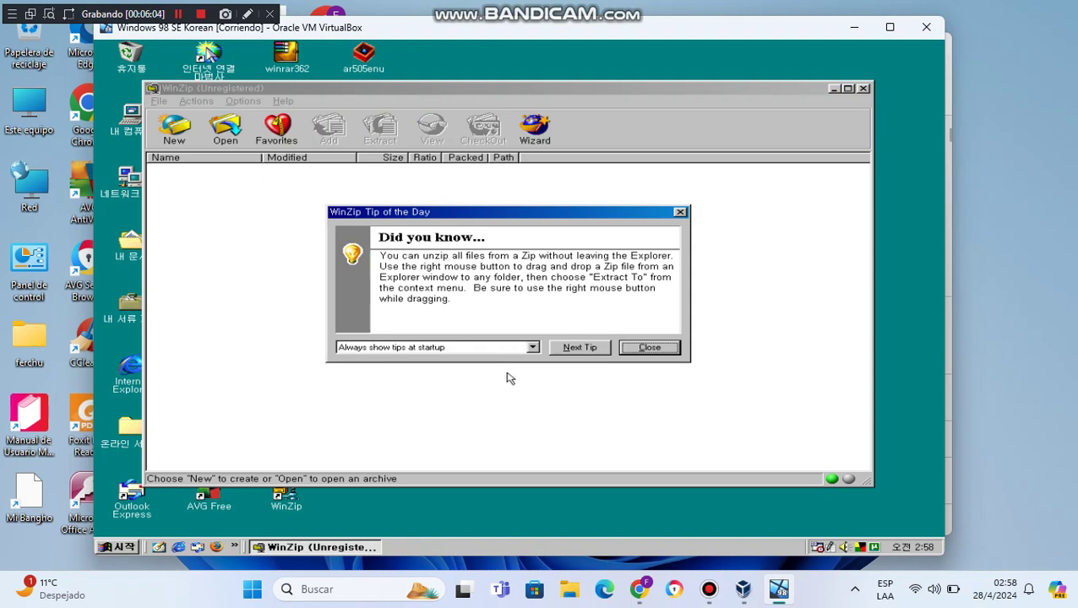
click(575, 352)
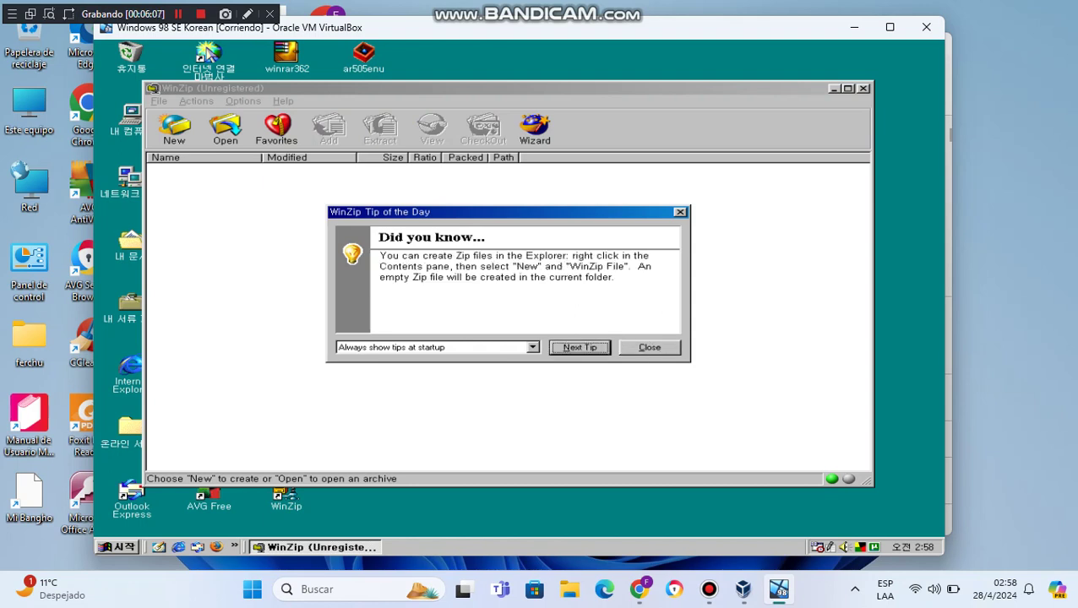
click(580, 347)
click(580, 347)
click(580, 348)
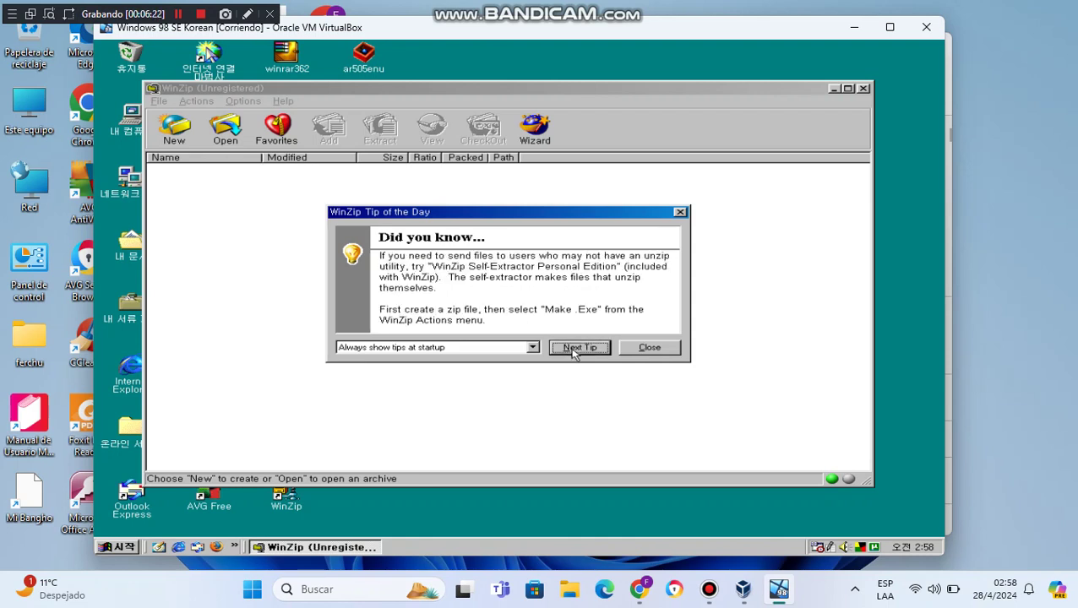
click(577, 349)
click(654, 351)
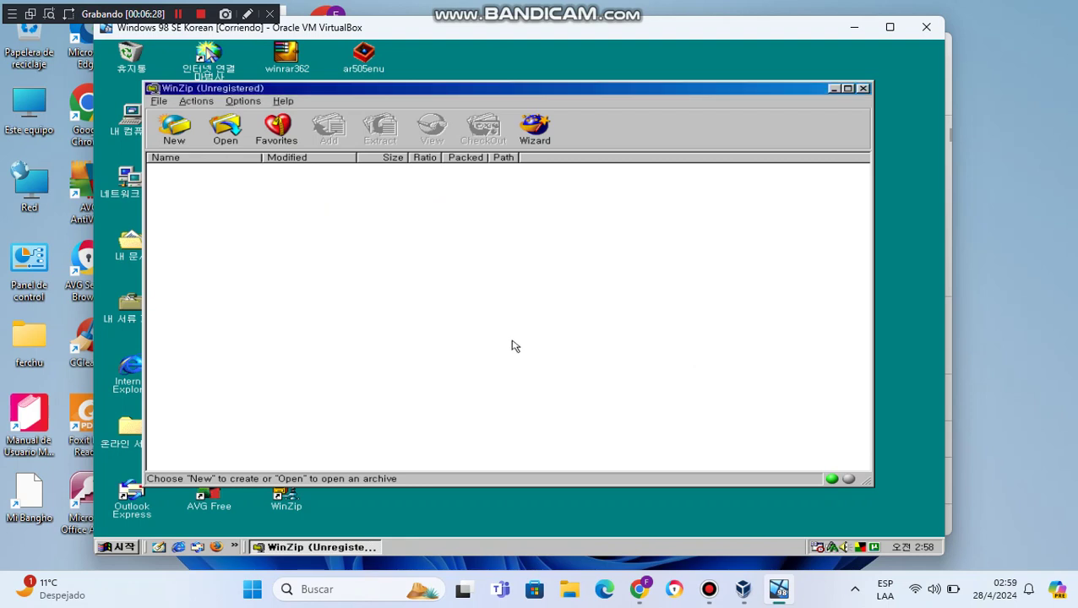
- View the version and copyright details in About WinZip
click(284, 101)
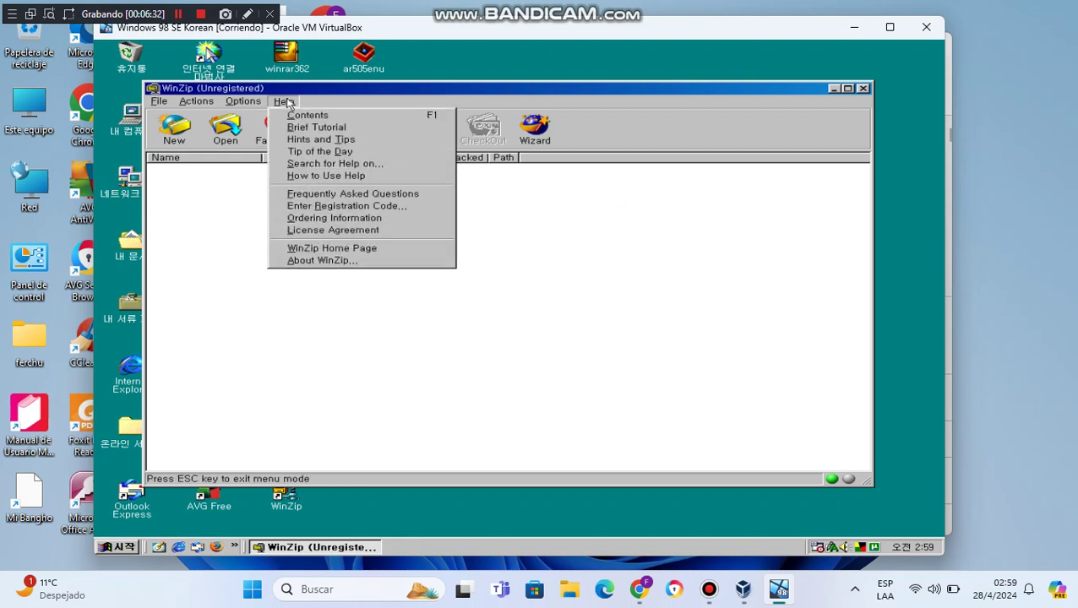
click(395, 261)
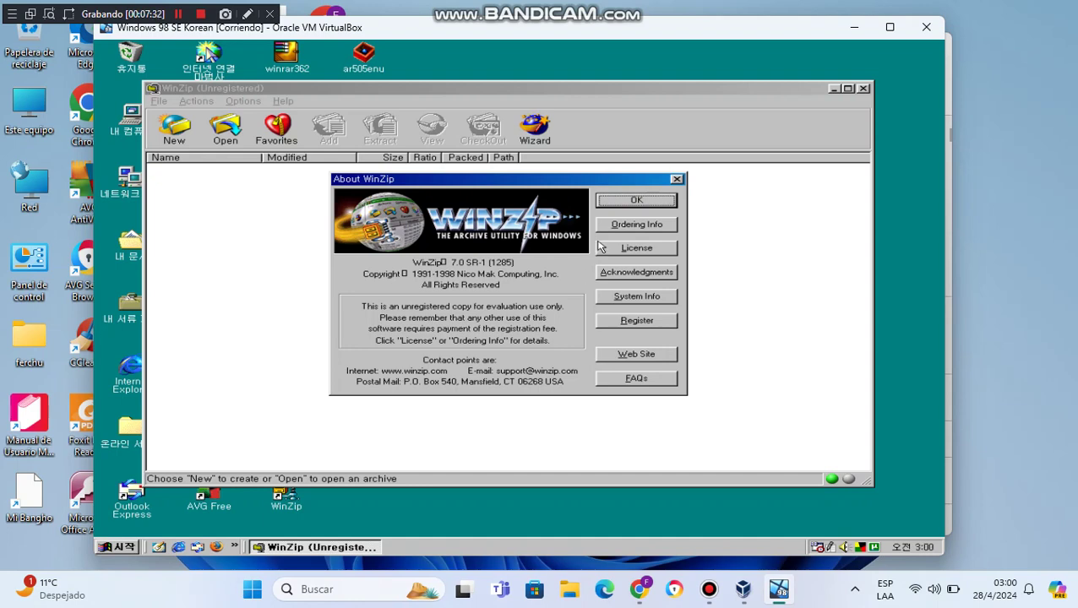
- Dismiss the About WinZip information and close WinZip
click(627, 203)
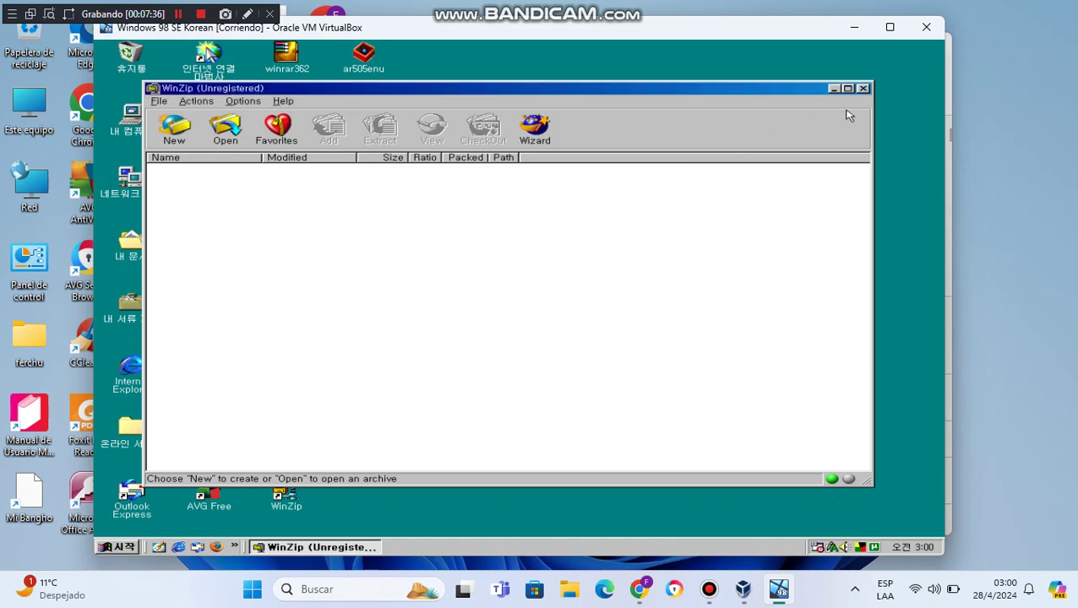
click(863, 88)
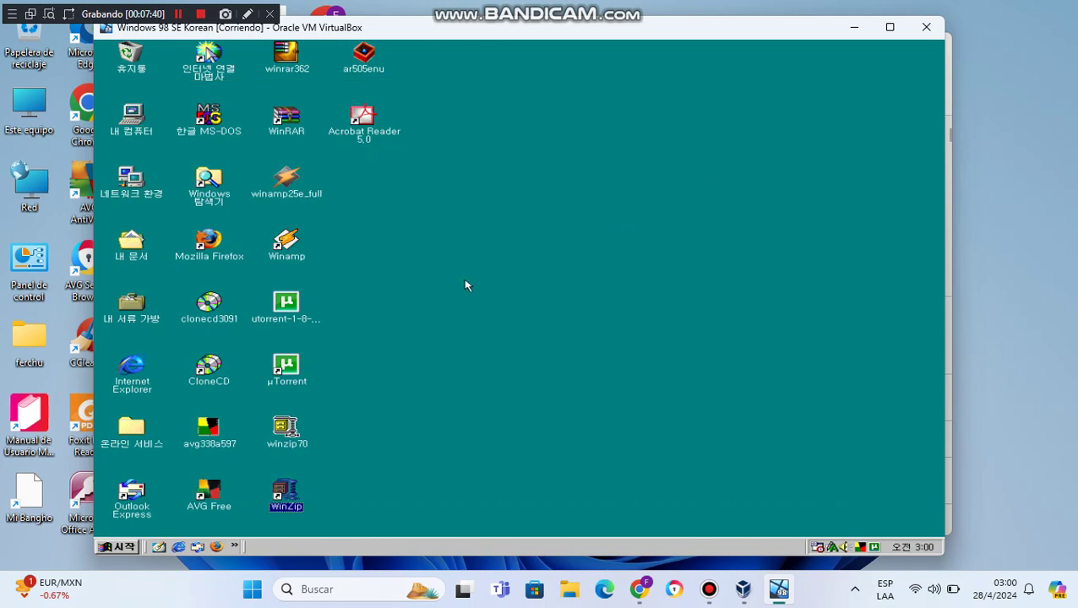
- Launch Acrobat Reader 5.0, skipping its update check, and view the version and copyright details in About Acrobat Reader
double_click(369, 120)
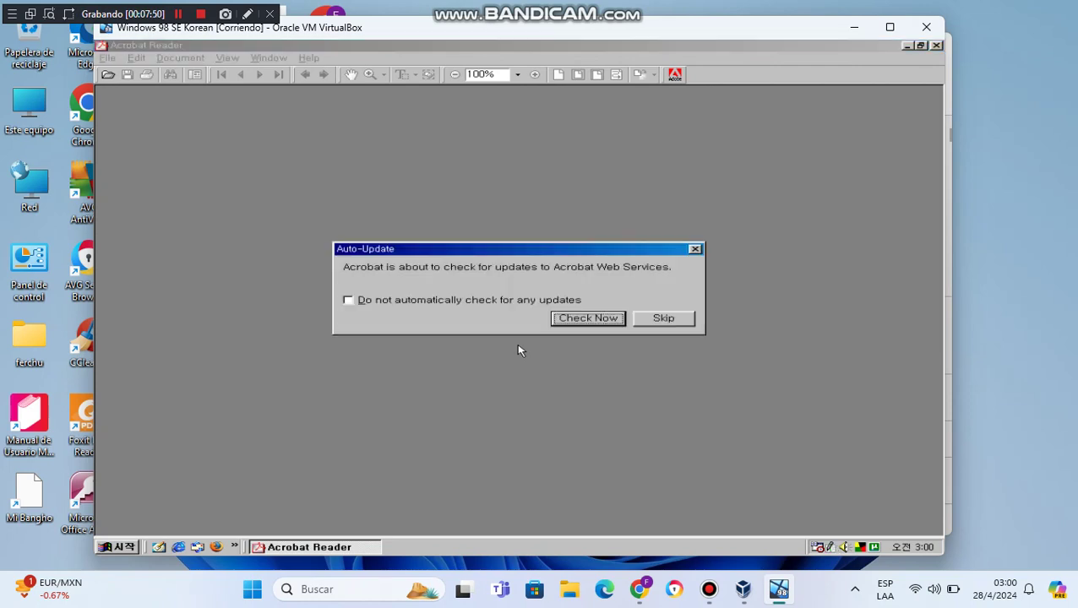
click(665, 318)
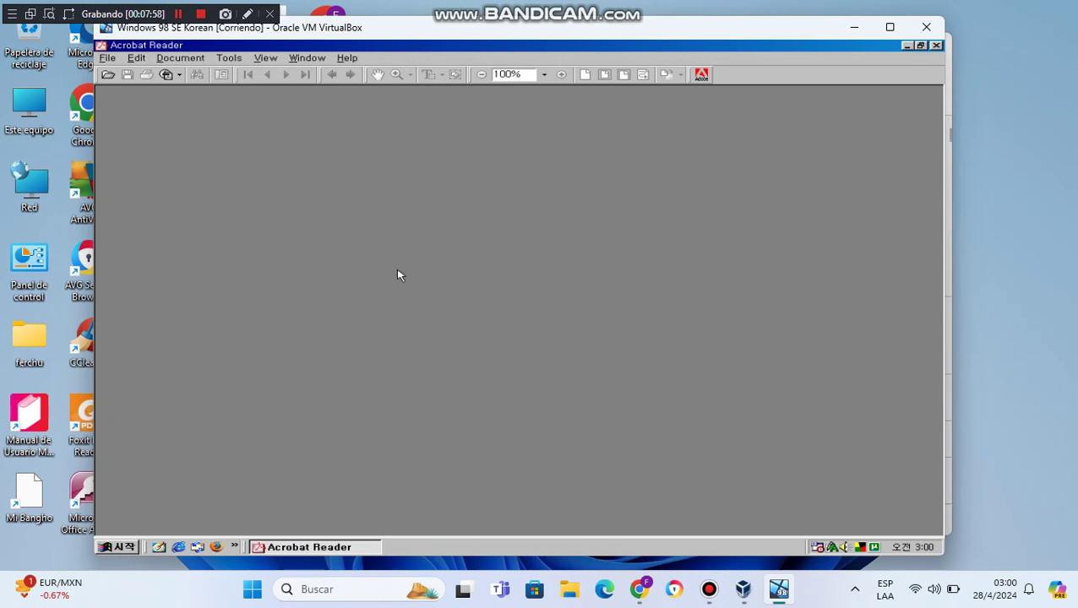
click(348, 58)
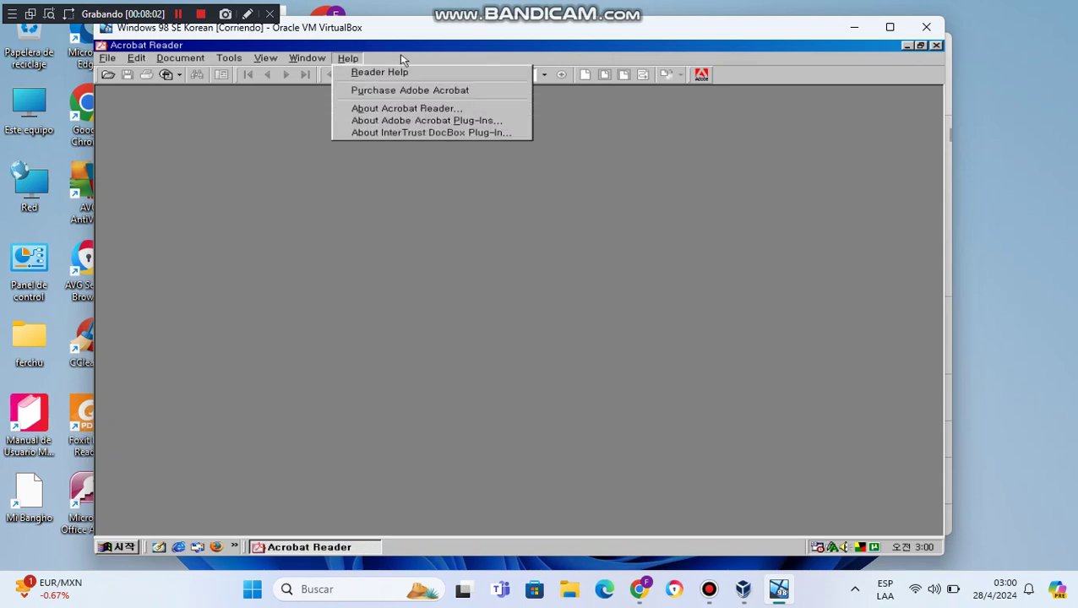
click(470, 111)
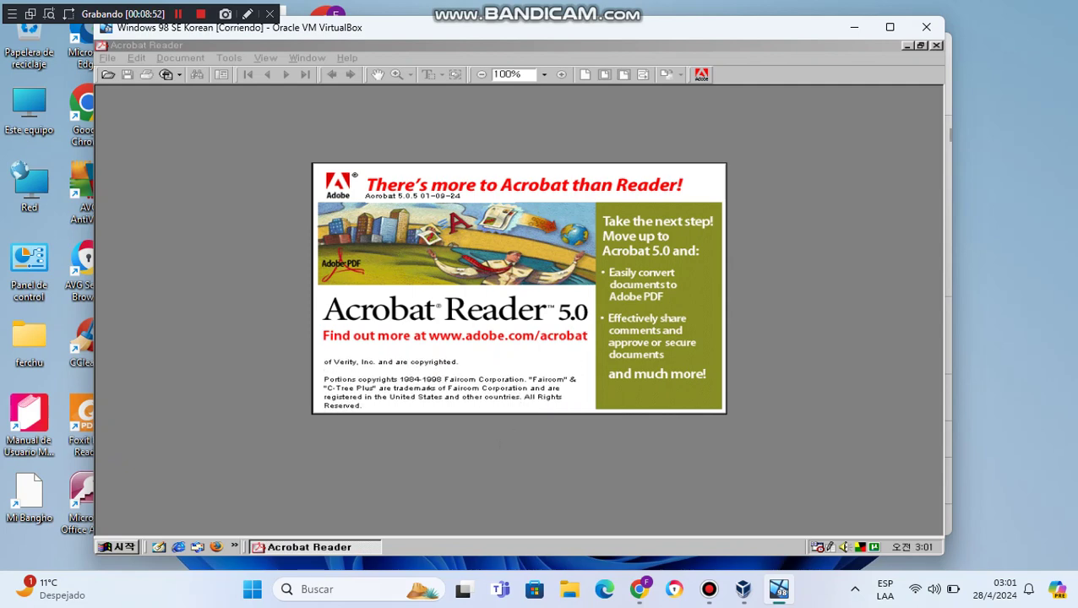
click(510, 357)
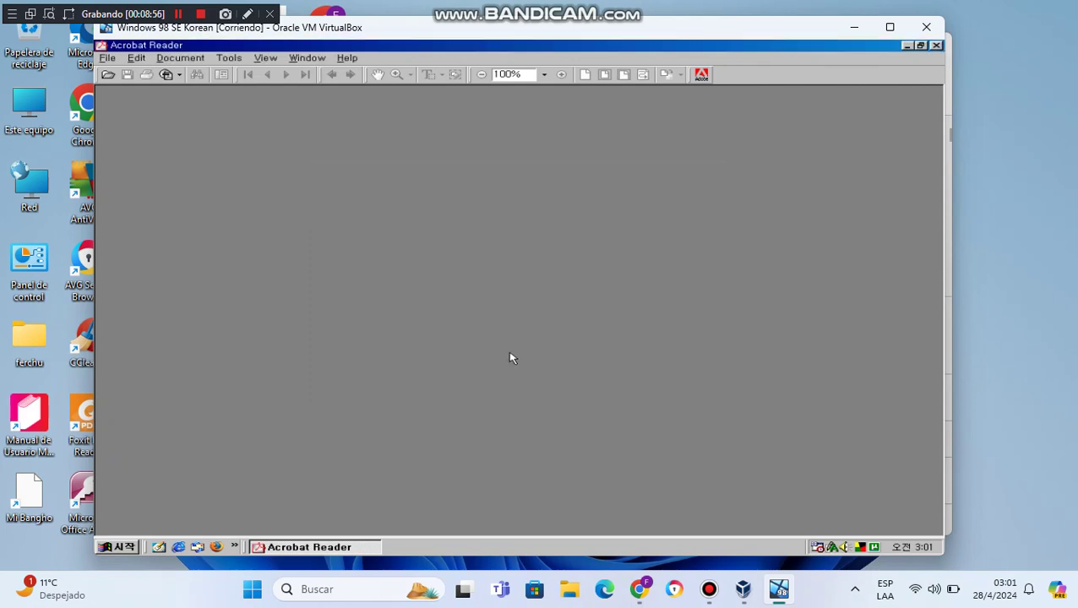
- View the plug-in version details in About Adobe Acrobat Plug-Ins
click(346, 58)
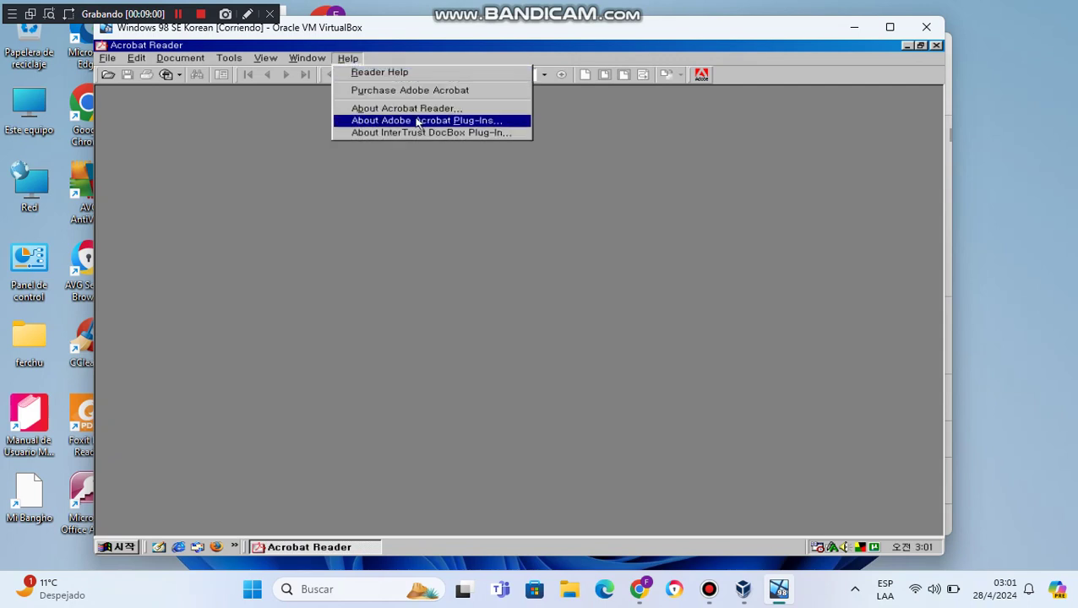
click(417, 122)
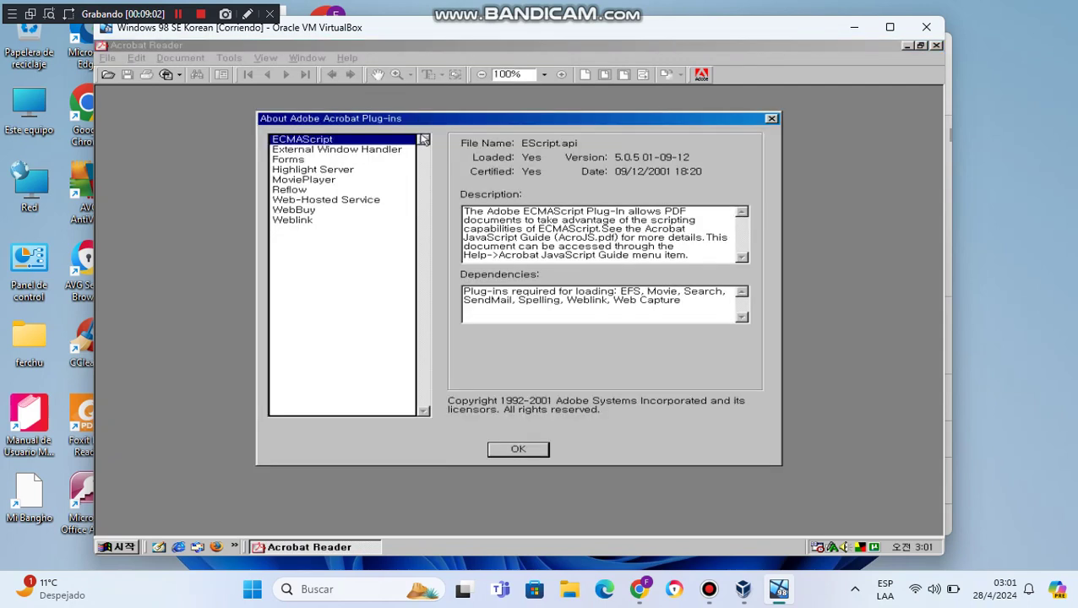